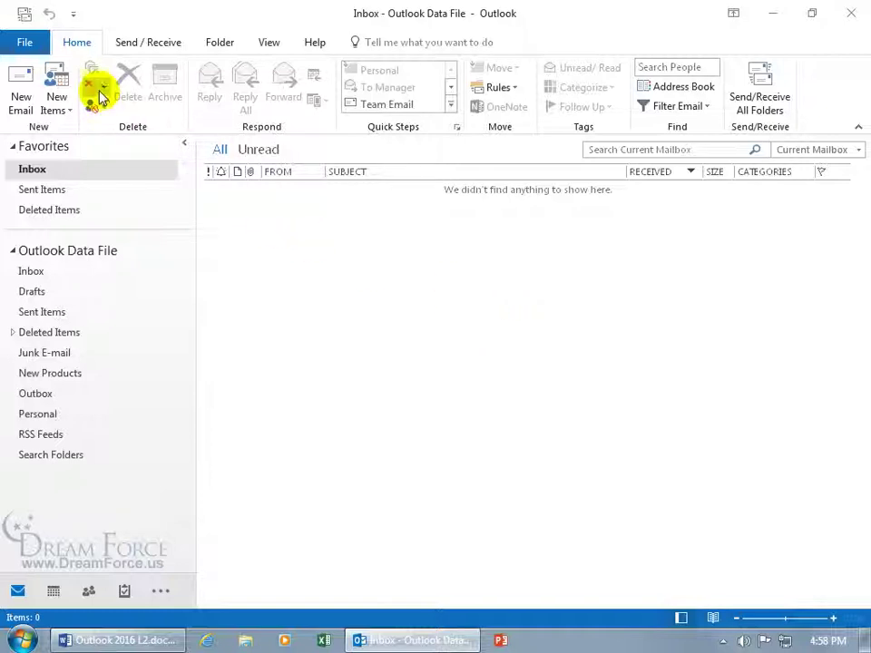
Show the Rules options on the Home tab
{"action": "left_click", "coordinate": [504, 88]}
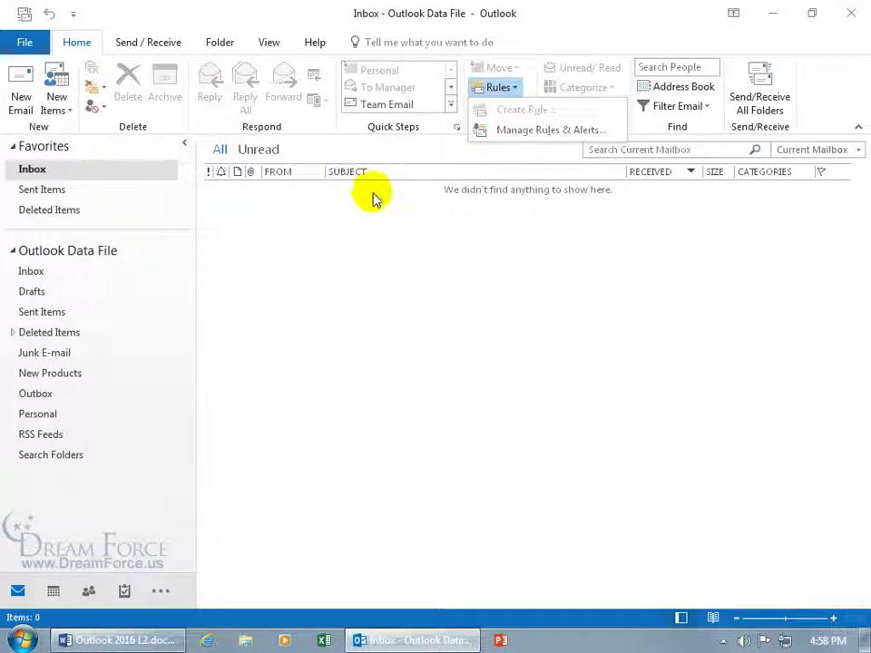
In Manage Rules & Alerts, start a new blank rule for messages received
{"action": "left_click", "coordinate": [518, 134]}
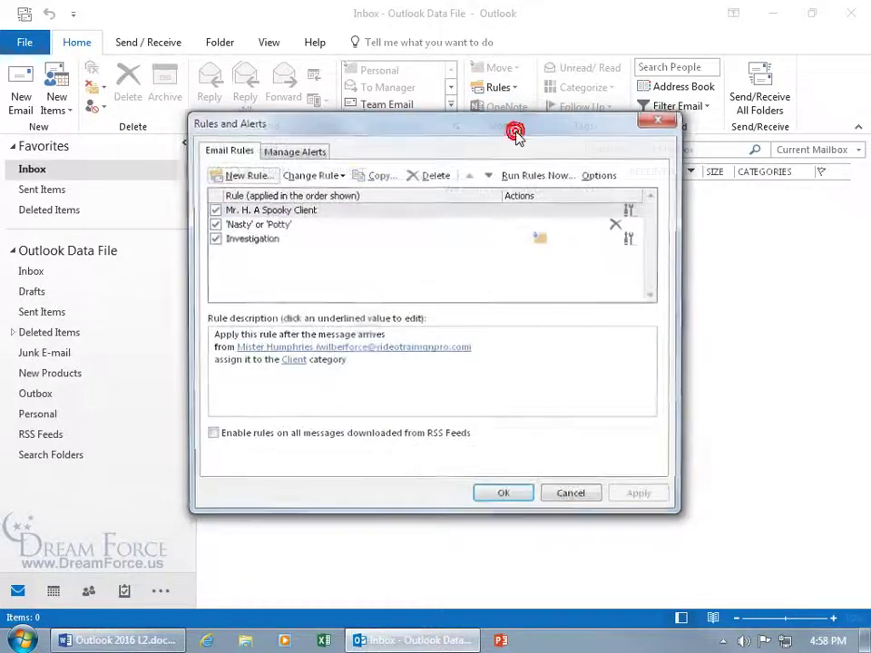
{"action": "left_click", "coordinate": [245, 175]}
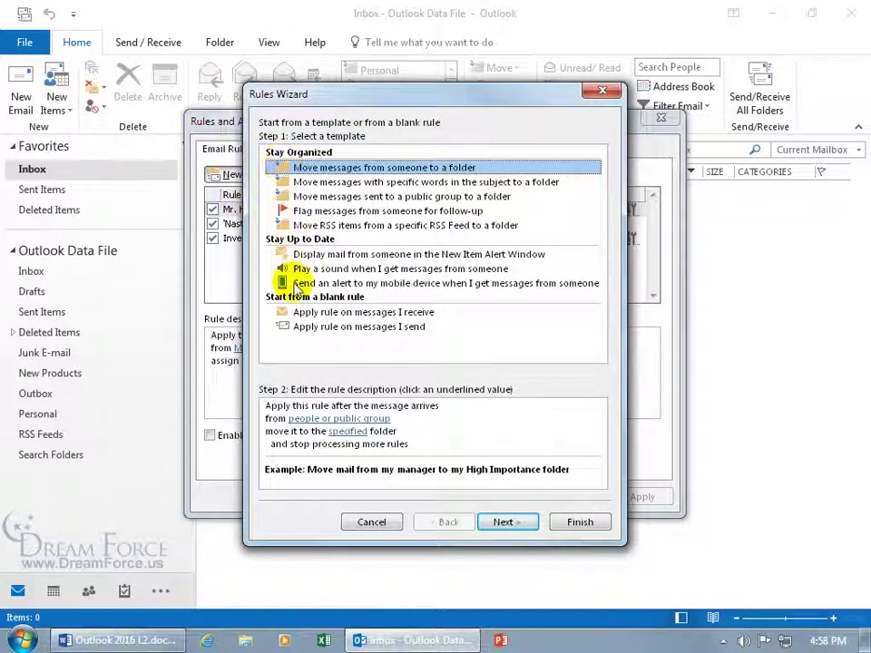
{"action": "left_click", "coordinate": [341, 312]}
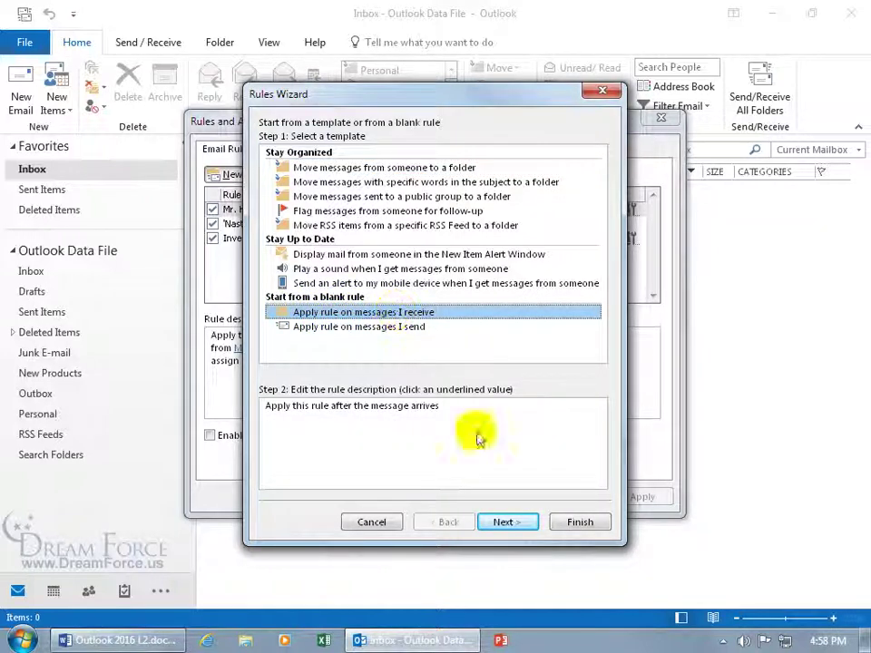
Check the 'from people or public group' and 'with specific words in the subject' conditions
{"action": "left_click", "coordinate": [502, 523]}
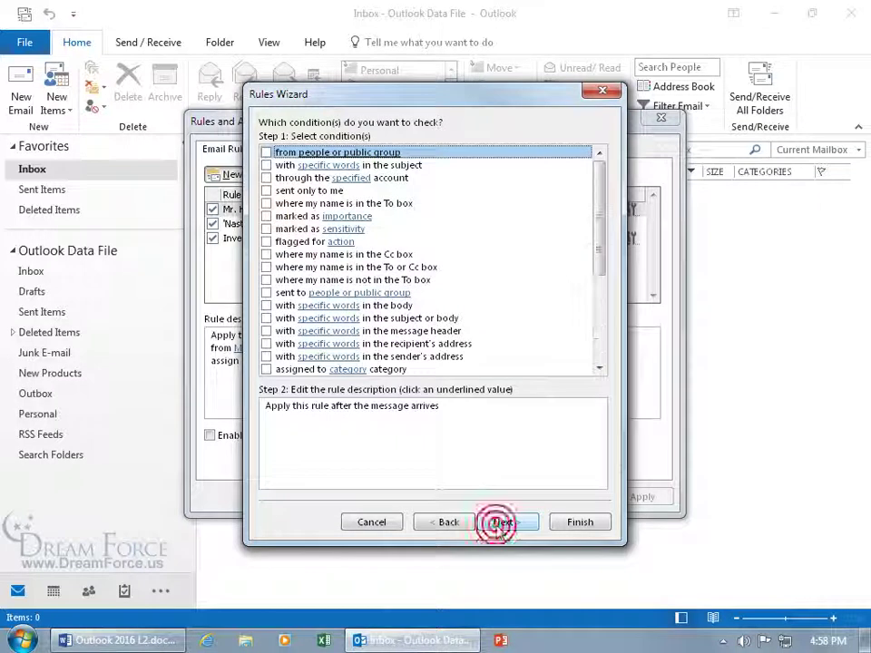
{"action": "left_click", "coordinate": [266, 152]}
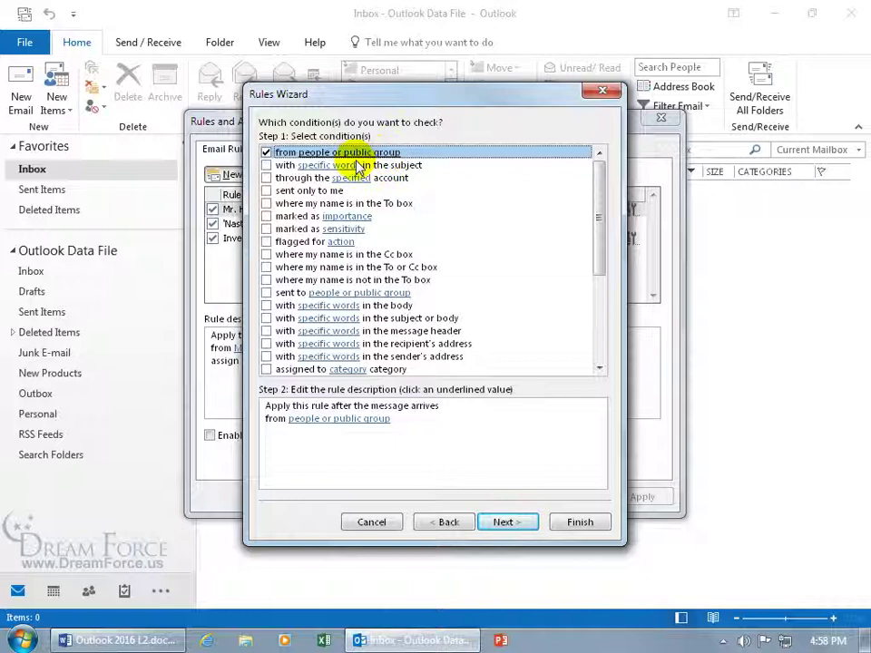
{"action": "left_click", "coordinate": [266, 165]}
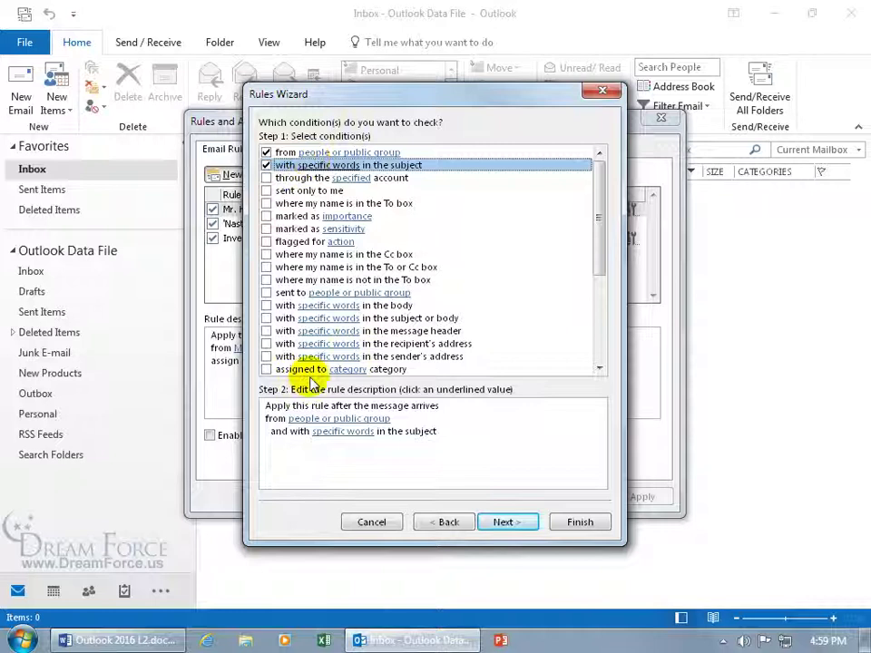
{"action": "left_click", "coordinate": [317, 419]}
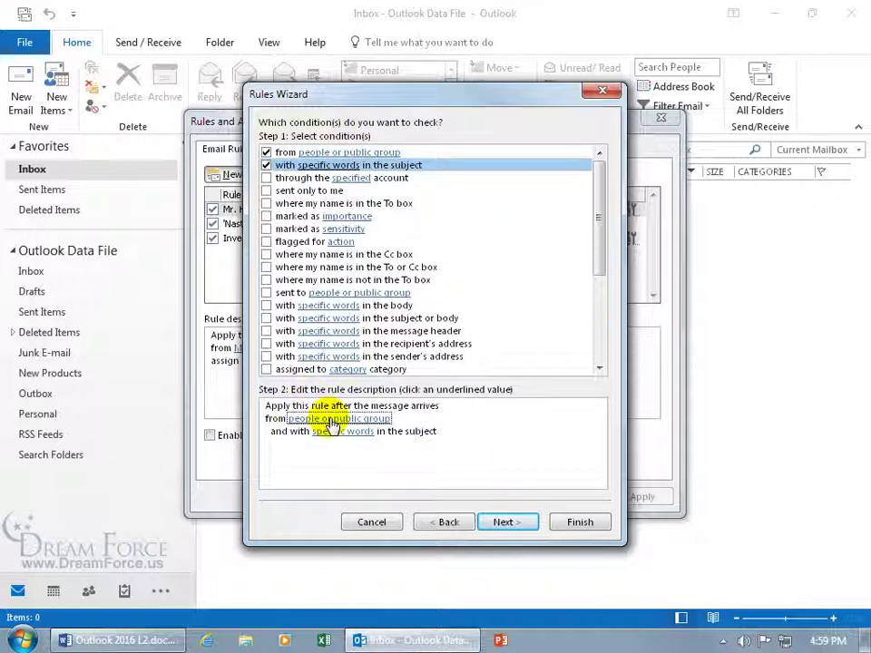
Set the sender condition to the chosen contact from the address book
{"action": "left_click", "coordinate": [331, 419]}
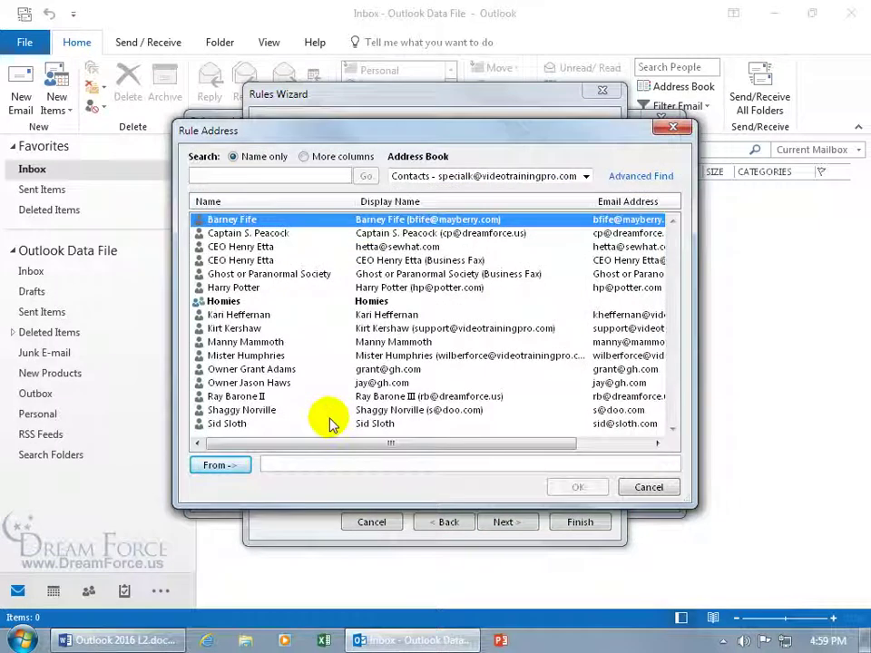
{"action": "double_click", "coordinate": [243, 315]}
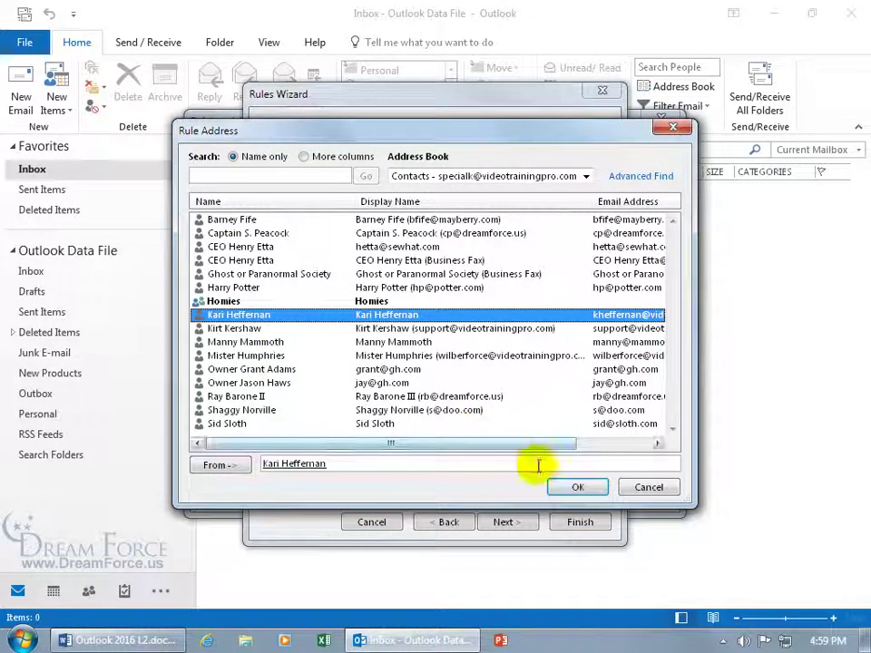
{"action": "left_click", "coordinate": [577, 487]}
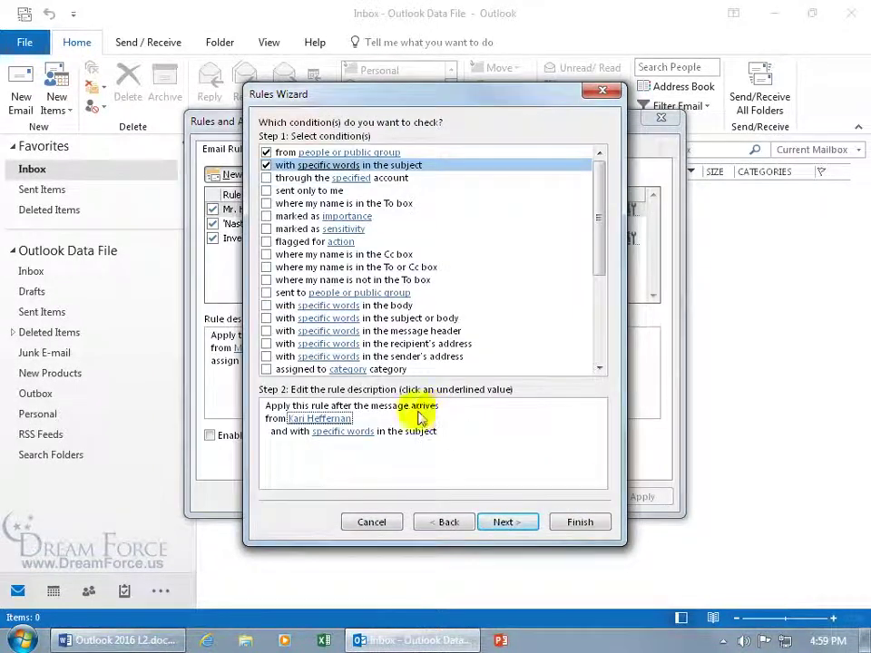
Add 'New Investigation' as the required subject words, then review the entry
{"action": "left_click", "coordinate": [360, 434]}
{"action": "left_click", "coordinate": [360, 433]}
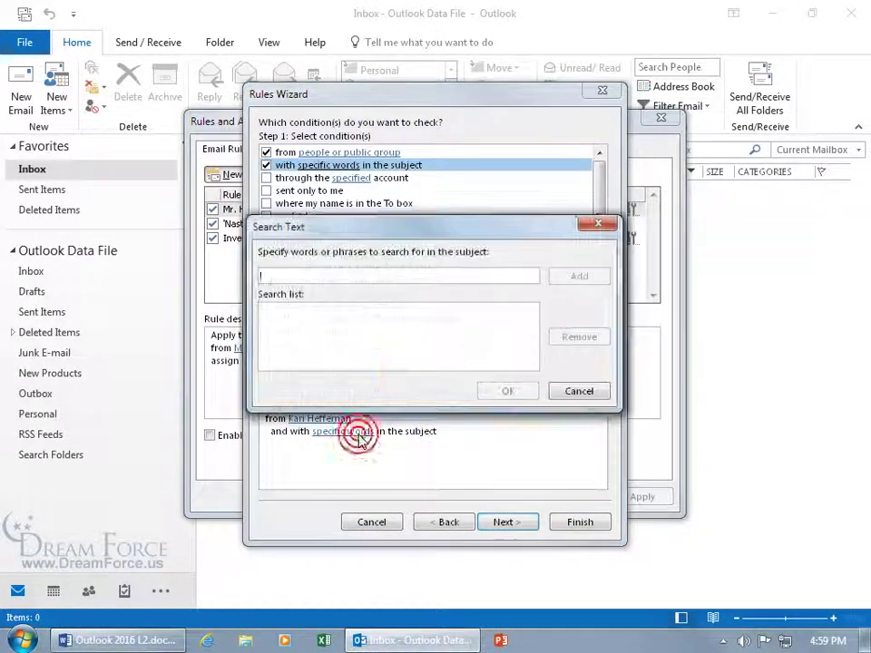
{"action": "type", "text": "New "}
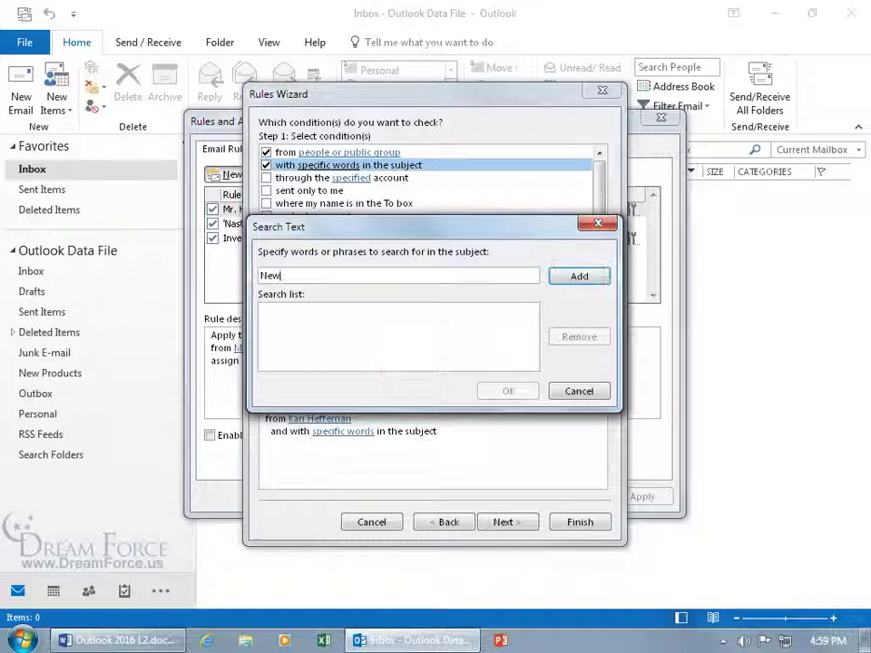
{"action": "type", "text": "Investigation"}
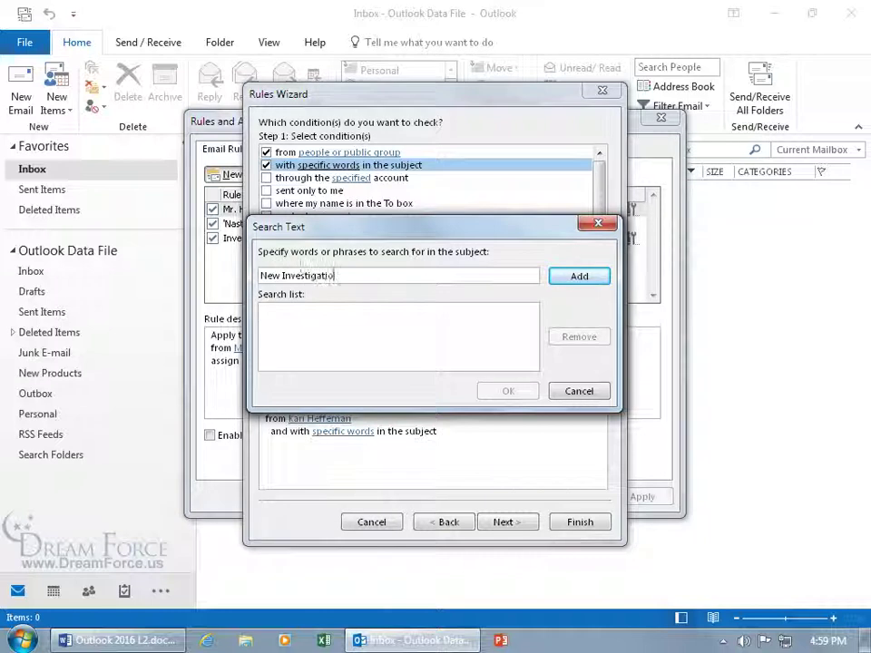
{"action": "left_click", "coordinate": [582, 277]}
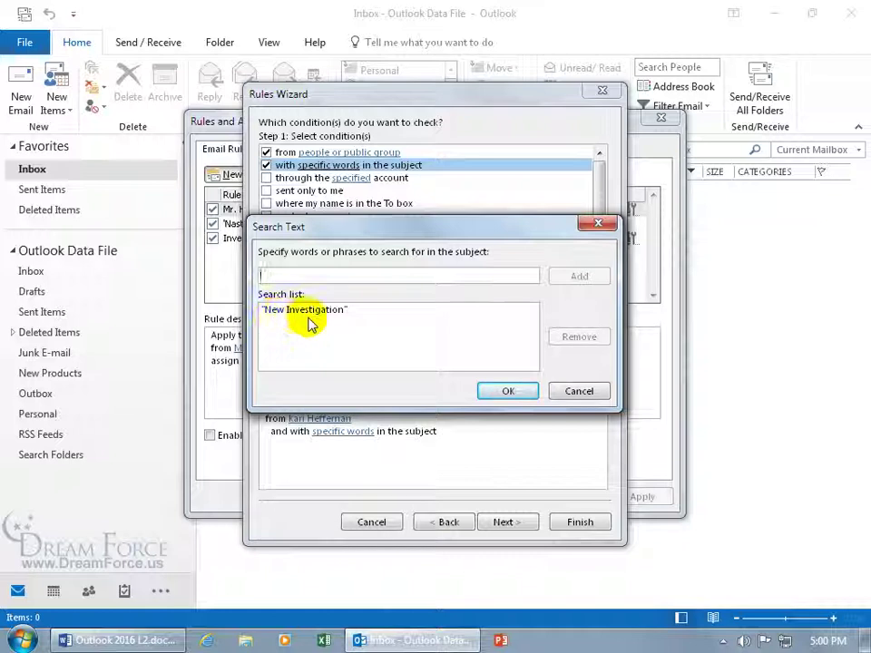
{"action": "left_click", "coordinate": [508, 392]}
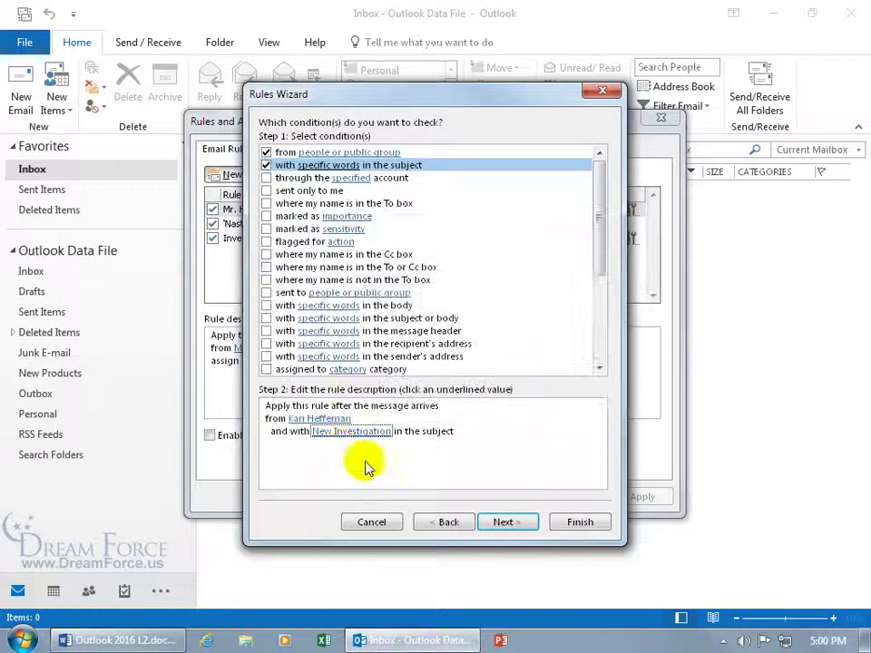
{"action": "left_click", "coordinate": [355, 433]}
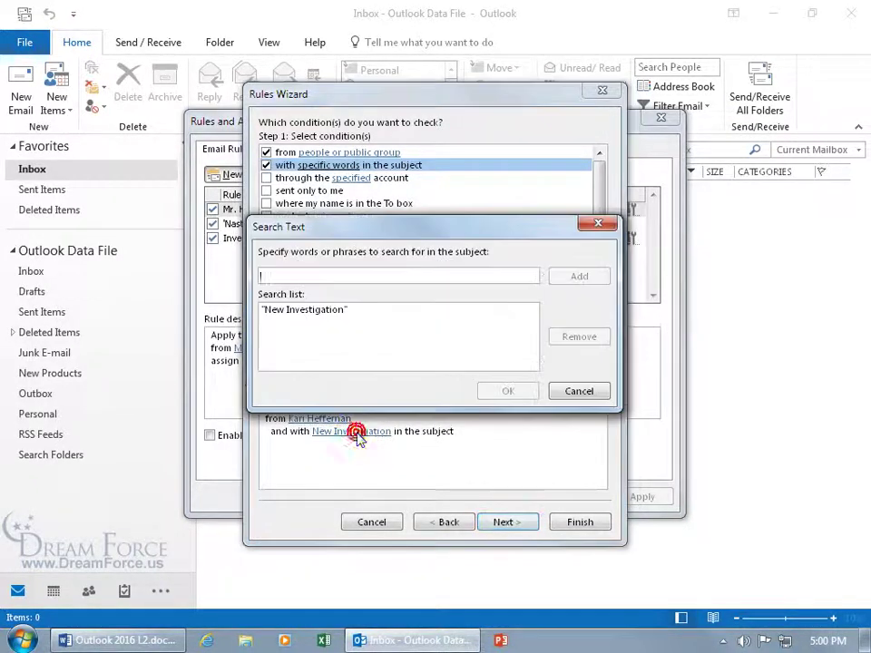
{"action": "left_click", "coordinate": [349, 309]}
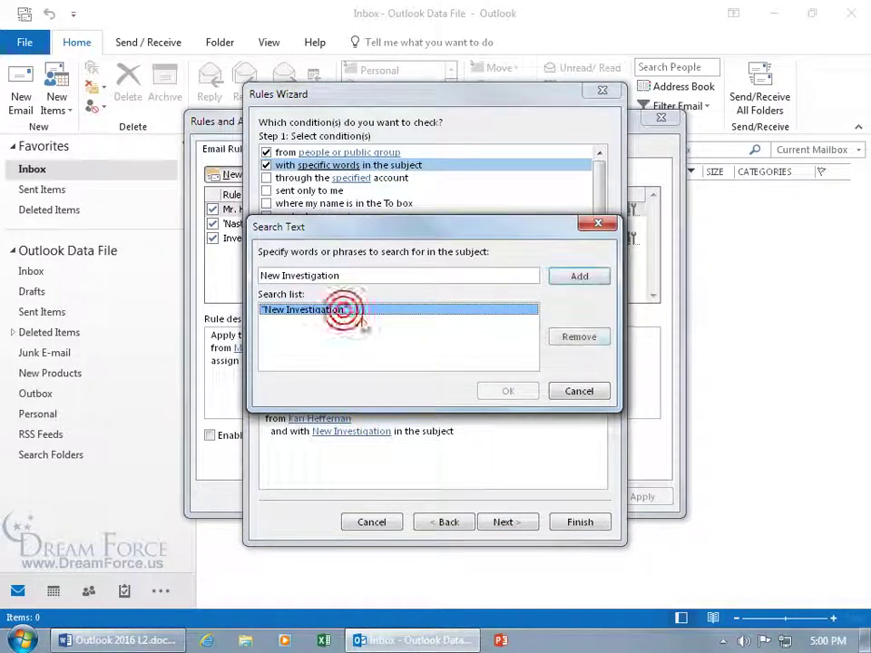
{"action": "left_click", "coordinate": [577, 390]}
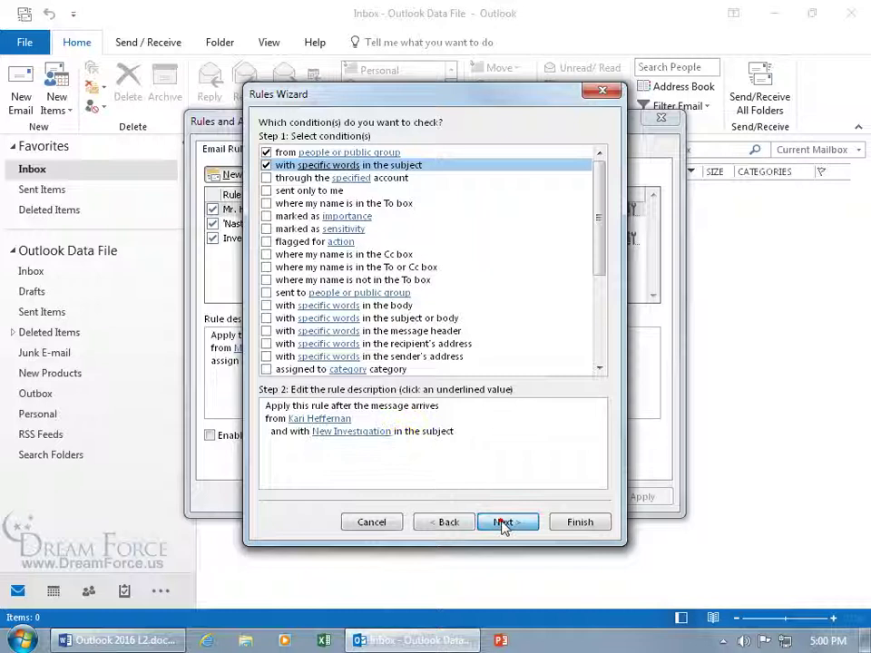
Add the 'forward it to people or public group' action and bring up its address list
{"action": "left_click", "coordinate": [502, 524]}
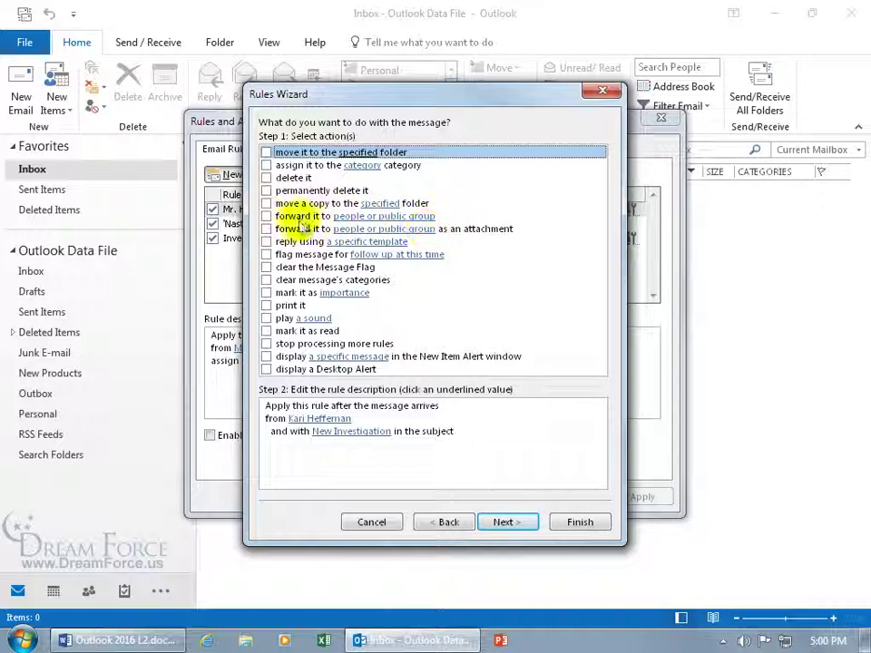
{"action": "left_click", "coordinate": [266, 216]}
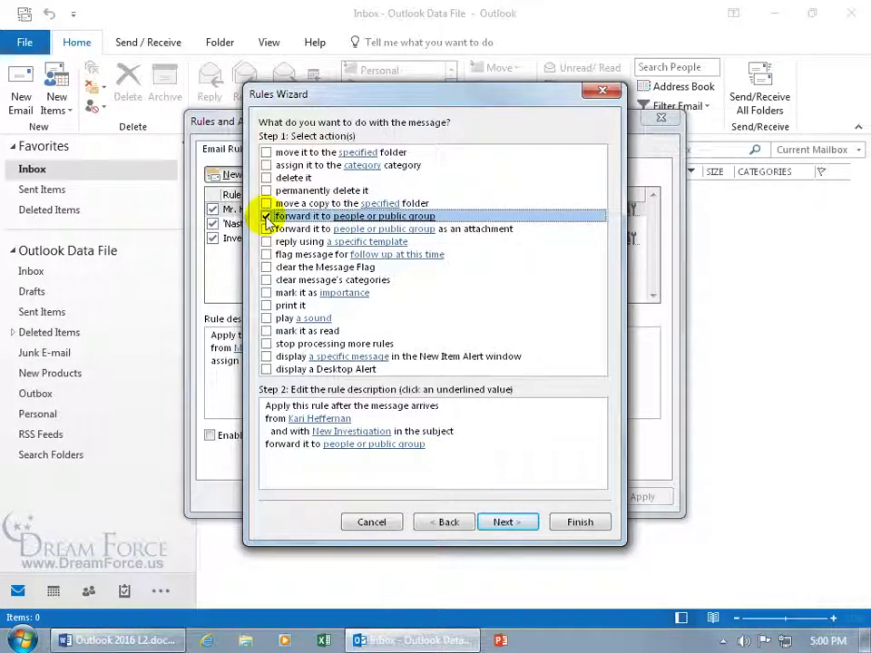
{"action": "left_click", "coordinate": [388, 447]}
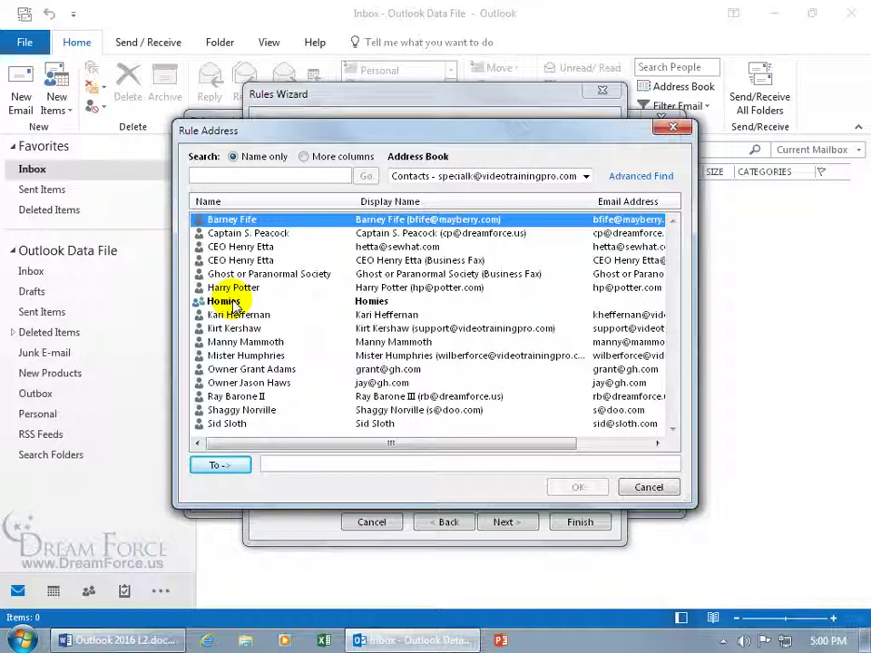
Set the forwarding recipient to the chosen contact from Contacts and continue to exceptions
{"action": "double_click", "coordinate": [257, 356]}
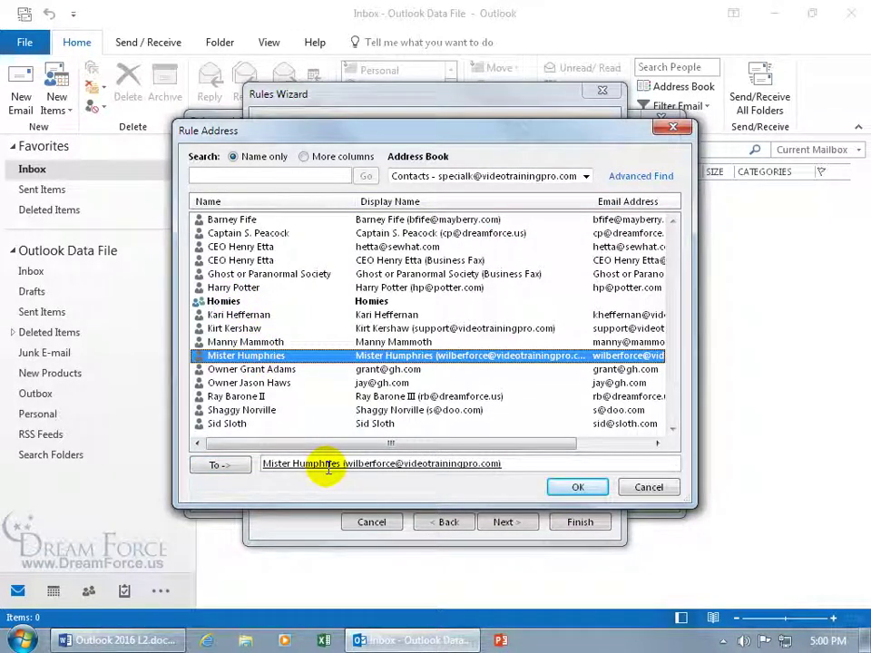
{"action": "left_click", "coordinate": [587, 176]}
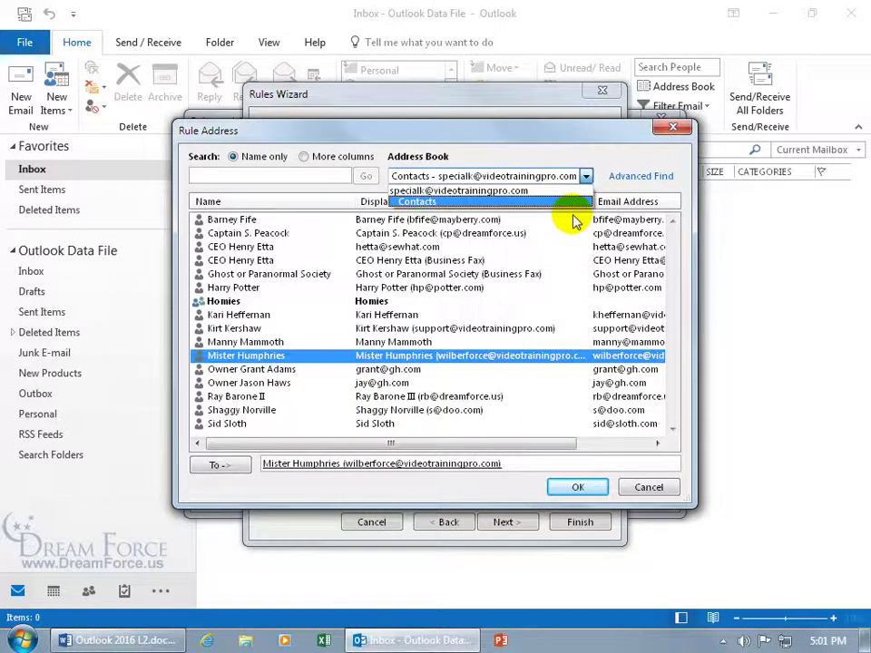
{"action": "left_click", "coordinate": [570, 201]}
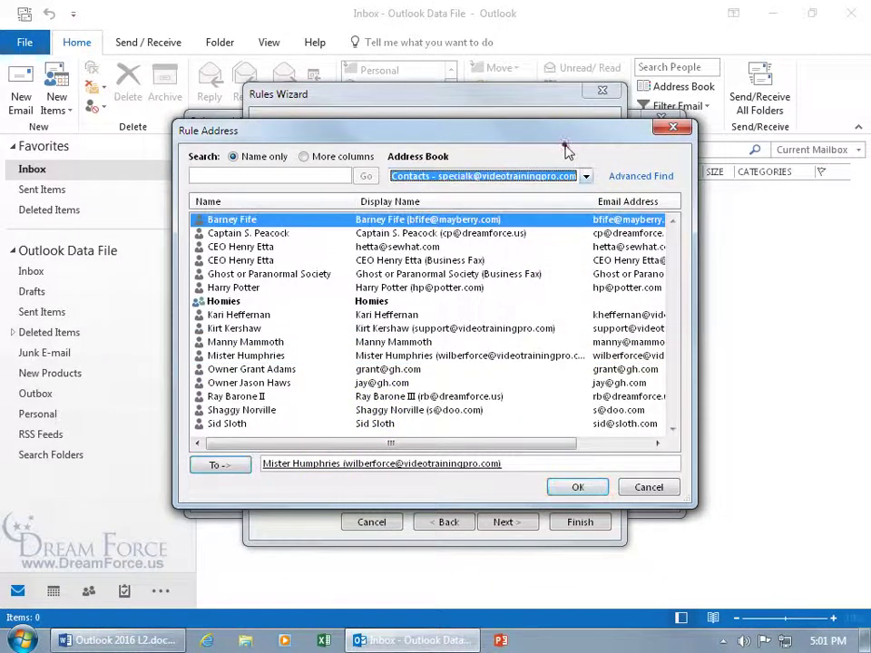
{"action": "left_click", "coordinate": [517, 463]}
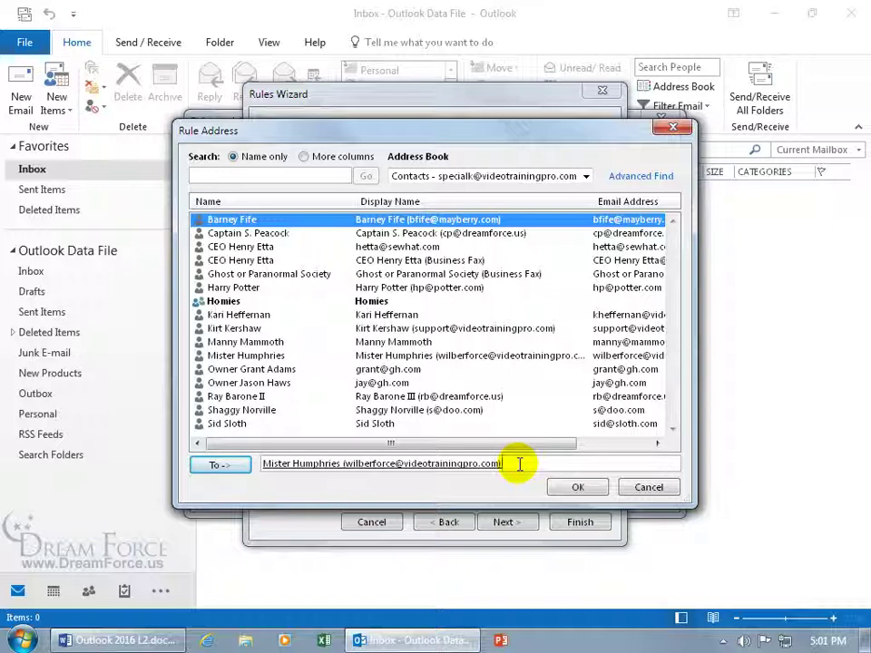
{"action": "left_click", "coordinate": [575, 487]}
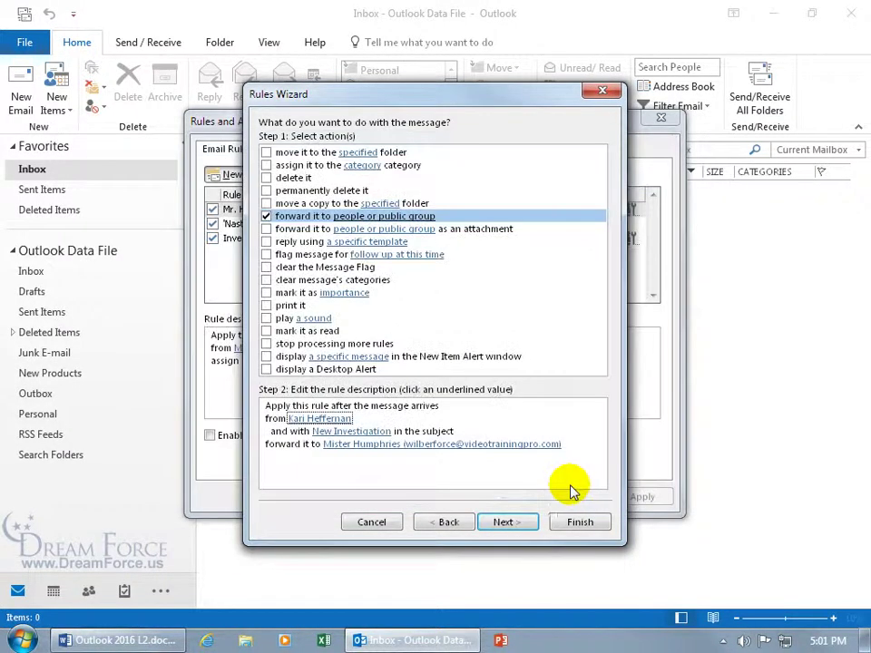
{"action": "left_click", "coordinate": [518, 524]}
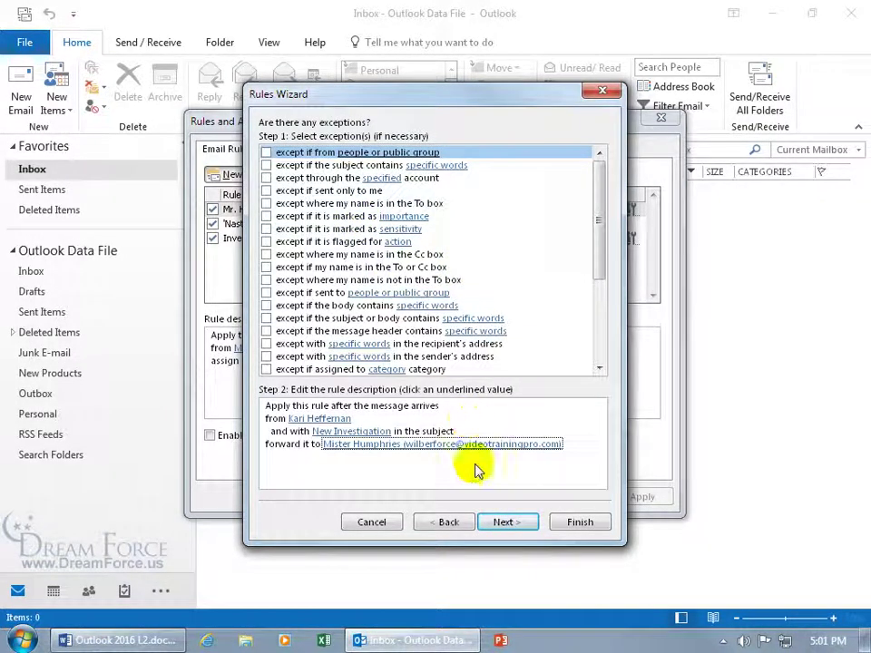
Skip exceptions, give the forwarding rule a descriptive name, finish it, and close Rules and Alerts
{"action": "left_click", "coordinate": [504, 523]}
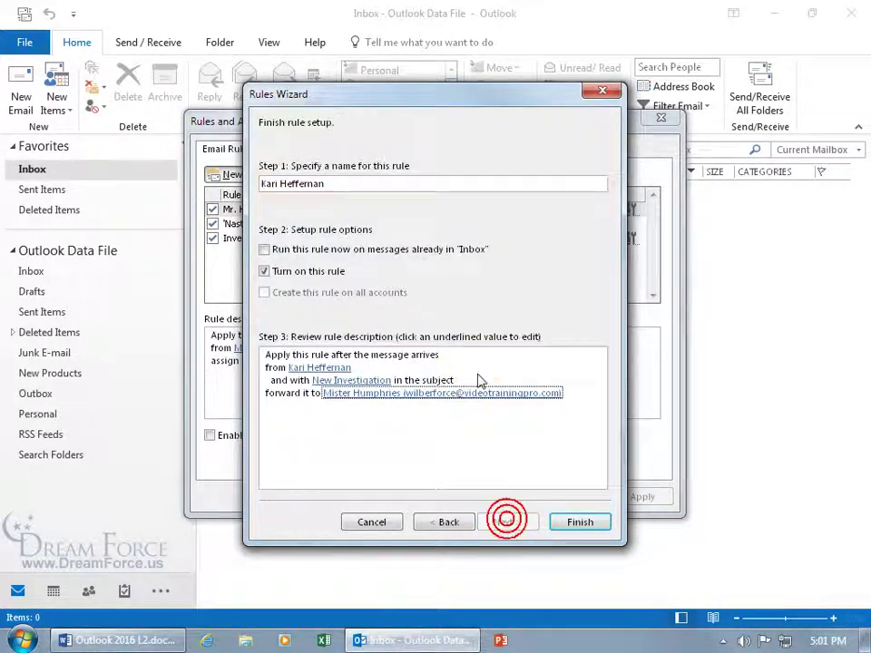
{"action": "triple_click", "coordinate": [342, 184]}
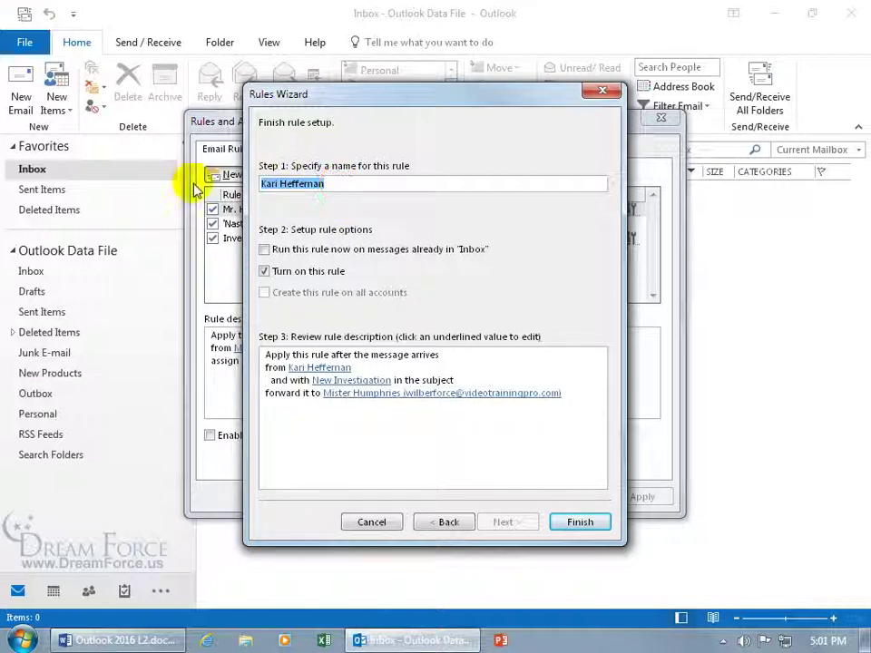
{"action": "key", "text": "BackSpace"}
{"action": "type", "text": "From kari to me about \"New Investigation\" subject FW "}
{"action": "type", "text": "Mr"}
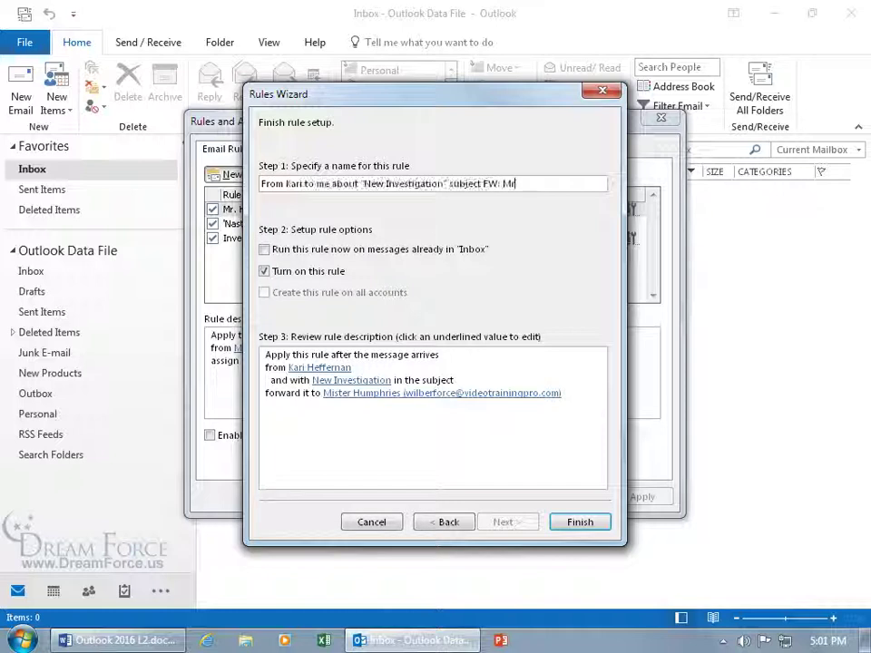
{"action": "type", "text": ". H"}
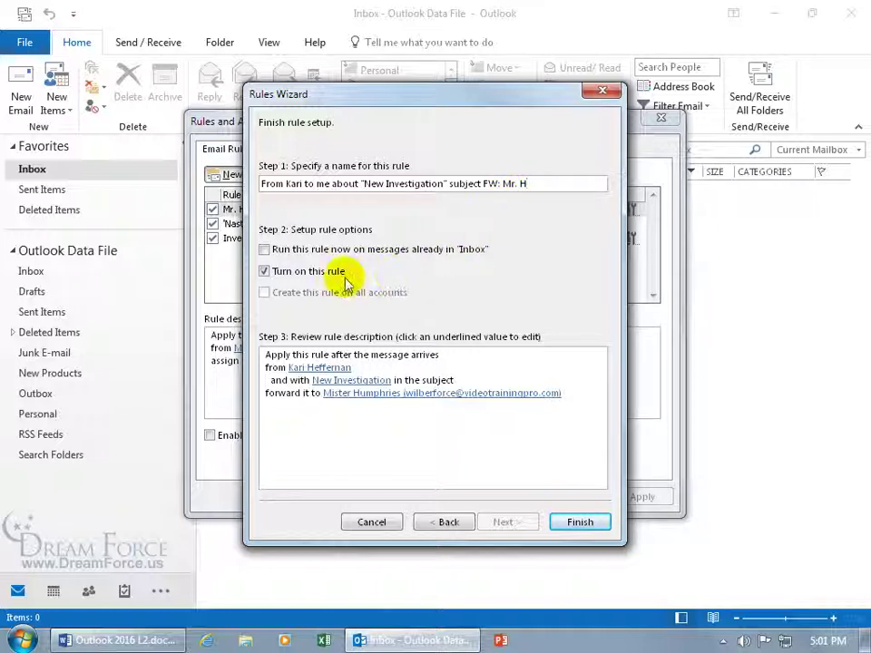
{"action": "left_click", "coordinate": [577, 521]}
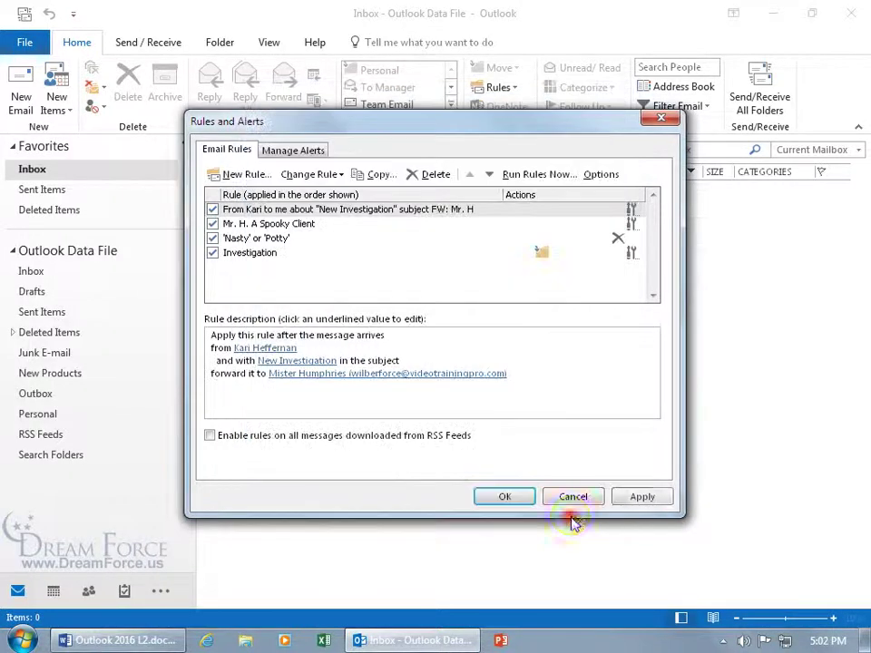
{"action": "left_click", "coordinate": [511, 496]}
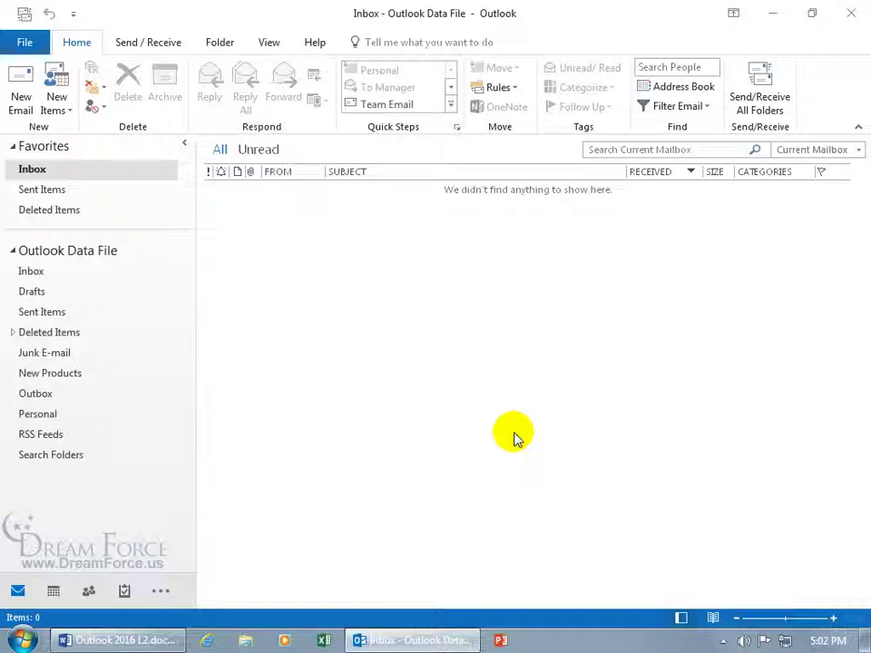
Send/receive all folders and show the Personal folder
{"action": "left_click", "coordinate": [756, 95]}
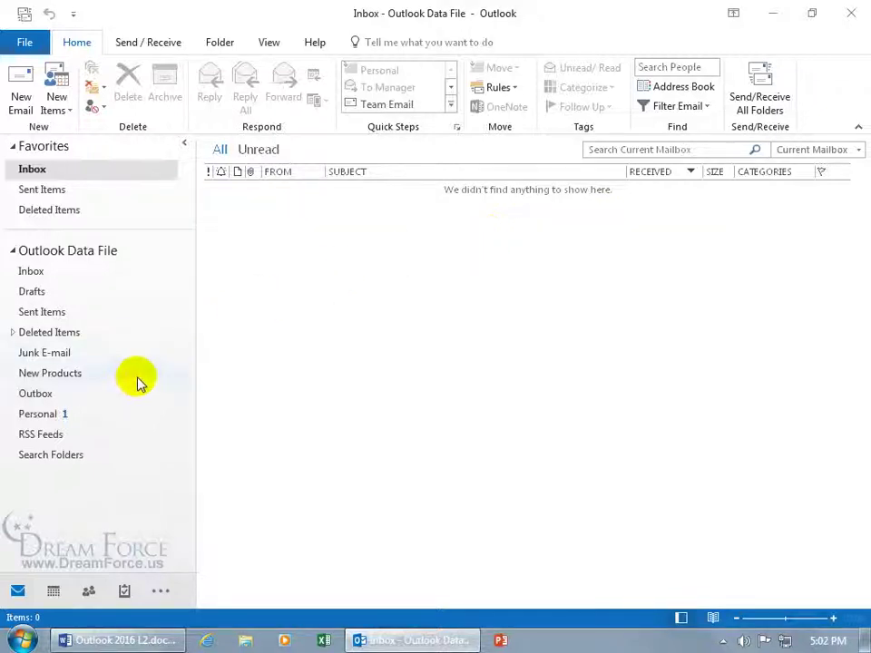
{"action": "left_click", "coordinate": [66, 415]}
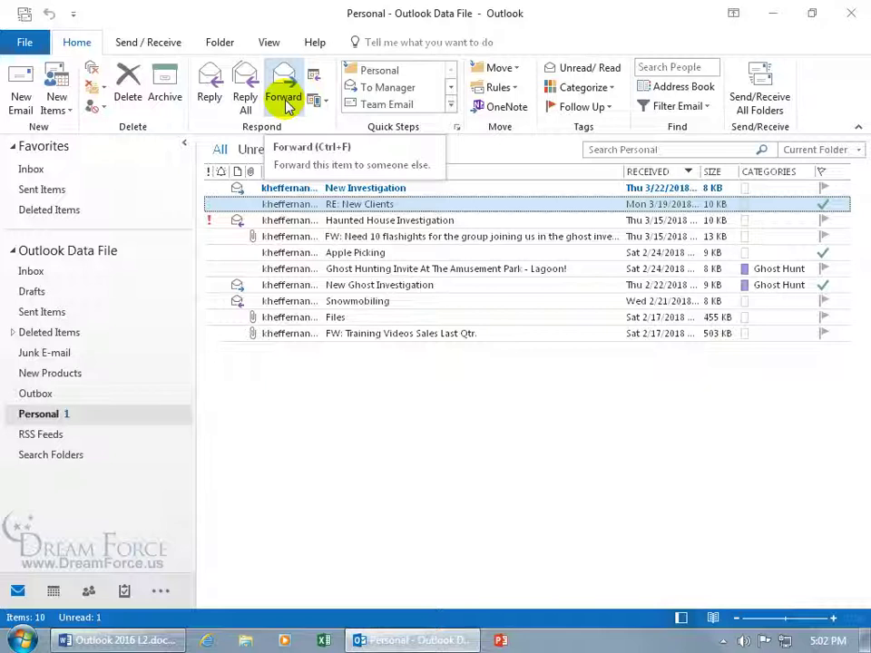
Read the New Investigation message's forwarded notice, then find the FW: New Investigation copy in Sent Items
{"action": "left_click", "coordinate": [254, 188]}
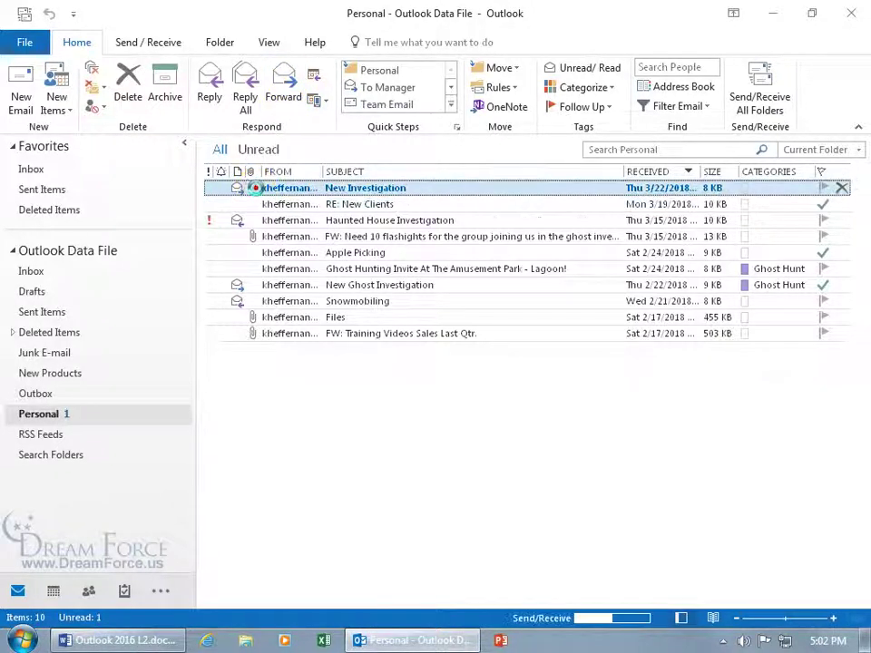
{"action": "double_click", "coordinate": [254, 188]}
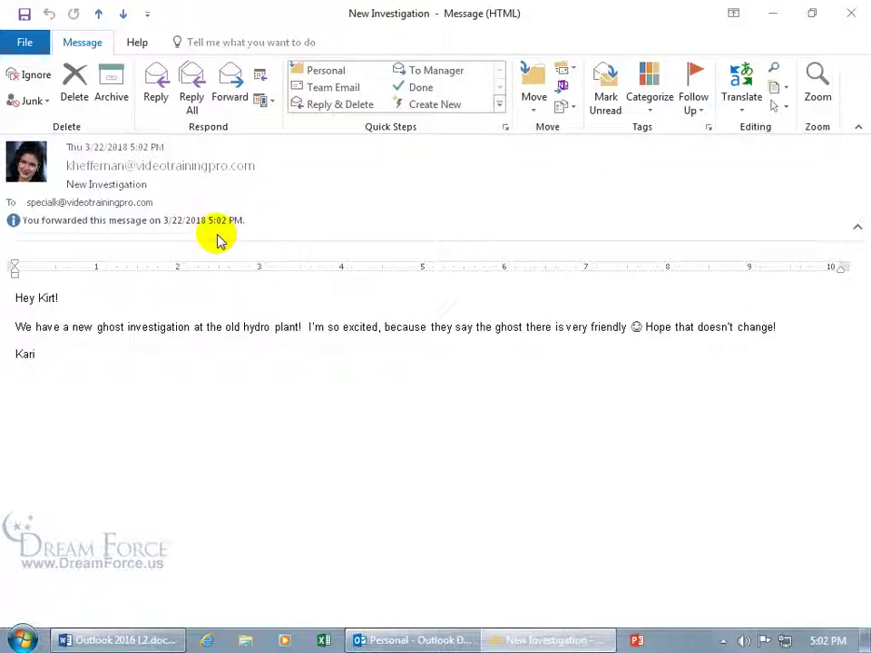
{"action": "left_click", "coordinate": [851, 12]}
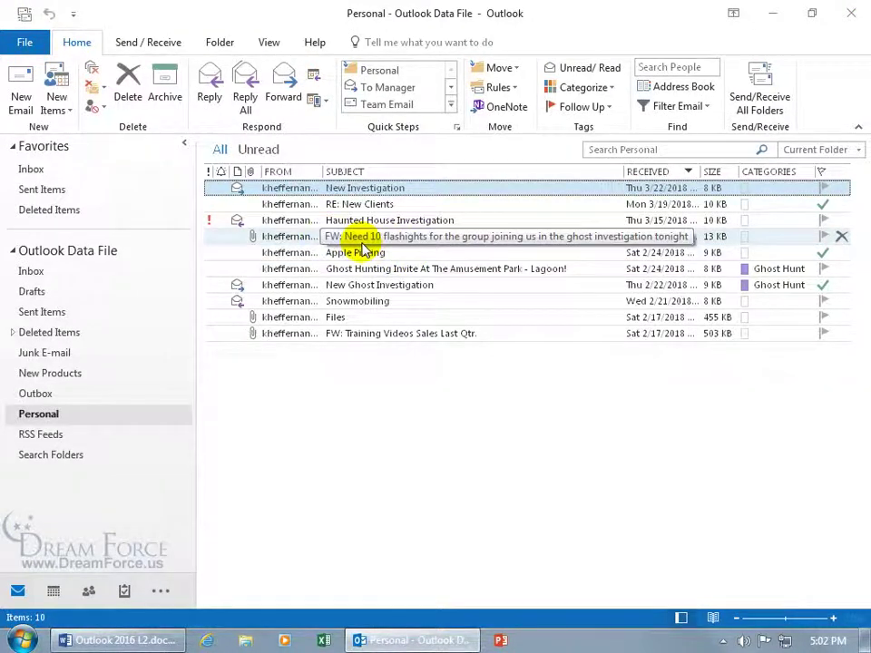
{"action": "left_click", "coordinate": [67, 312]}
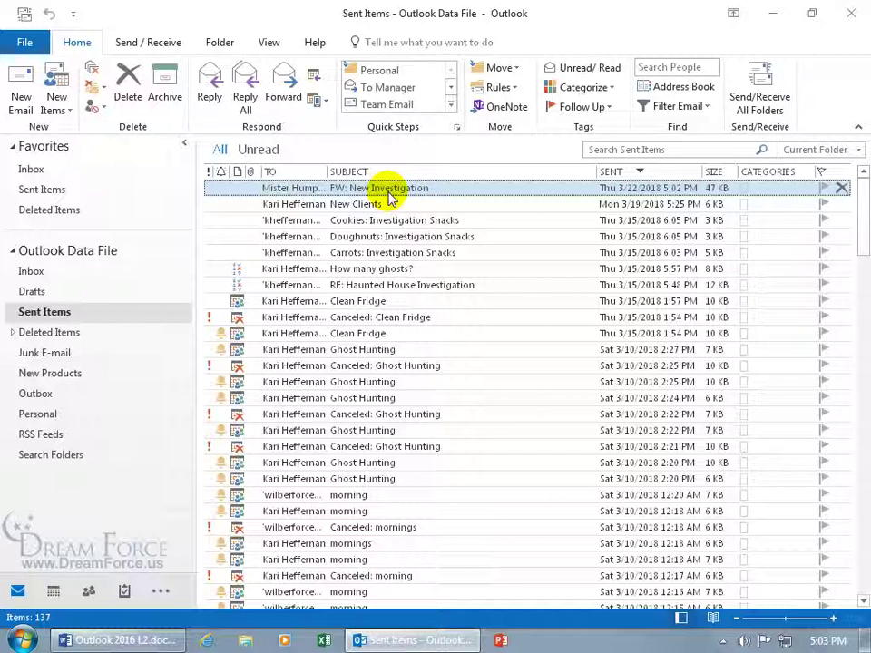
From the Inbox, open Manage Rules & Alerts and review the Investigation rule (Investigation/Research keywords, Personal folder), then uncheck it
{"action": "left_click", "coordinate": [36, 270]}
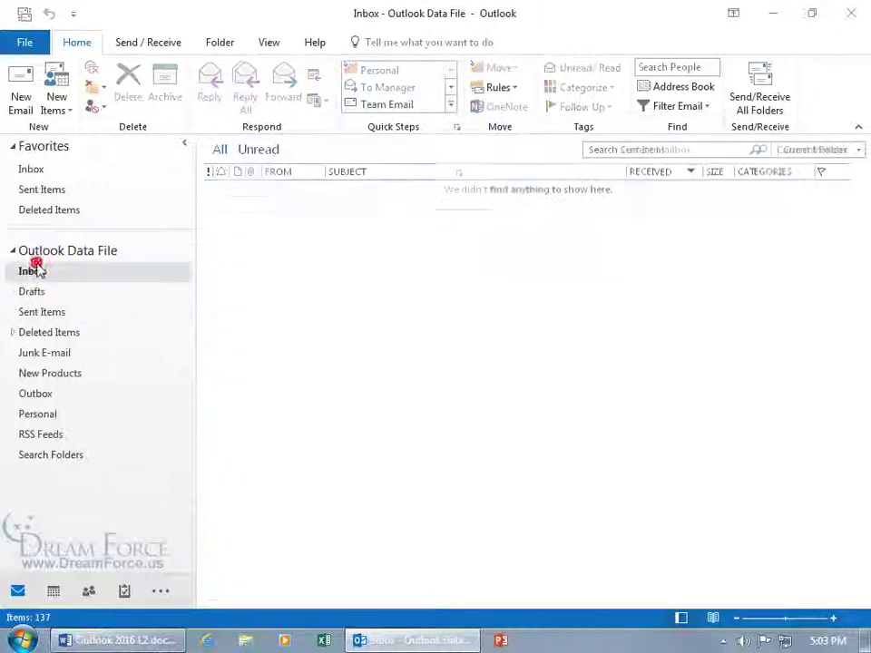
{"action": "left_click", "coordinate": [514, 89]}
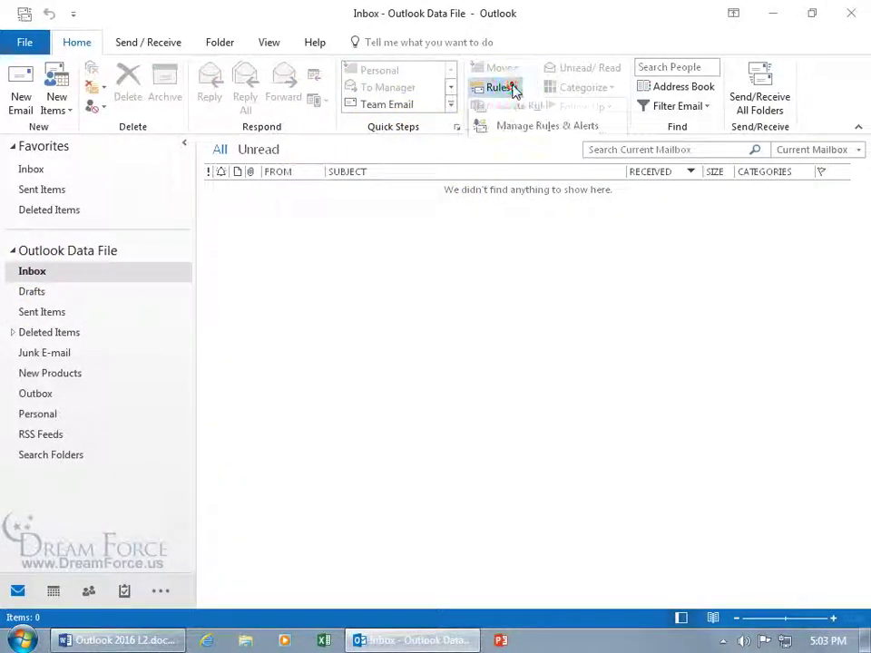
{"action": "left_click", "coordinate": [517, 132]}
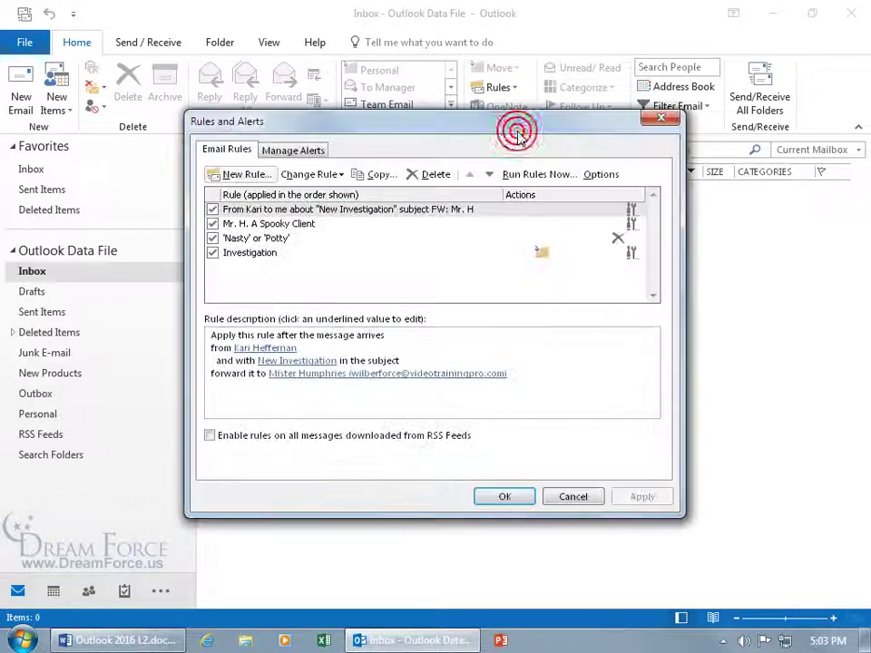
{"action": "left_click", "coordinate": [257, 256]}
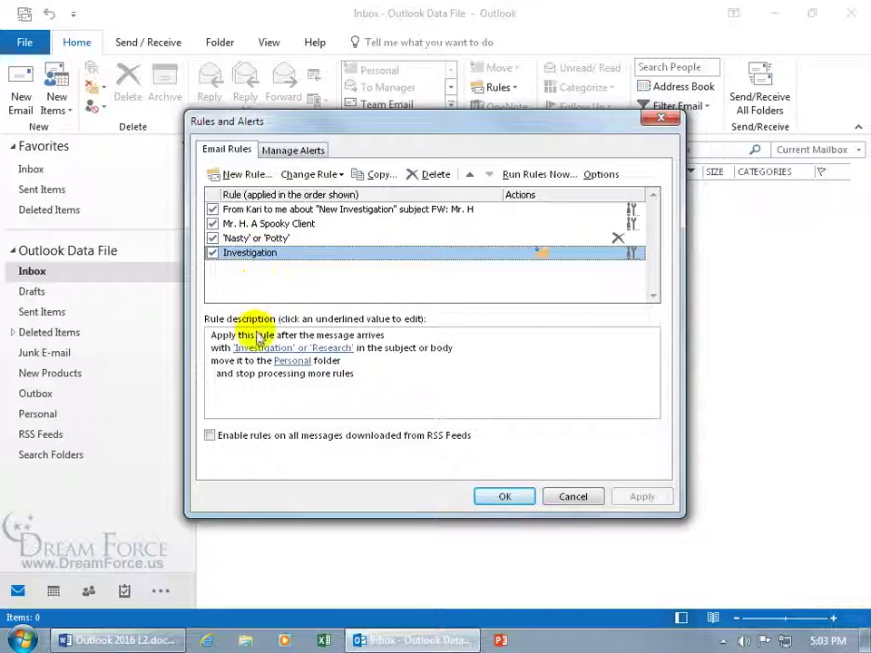
{"action": "left_click", "coordinate": [293, 361]}
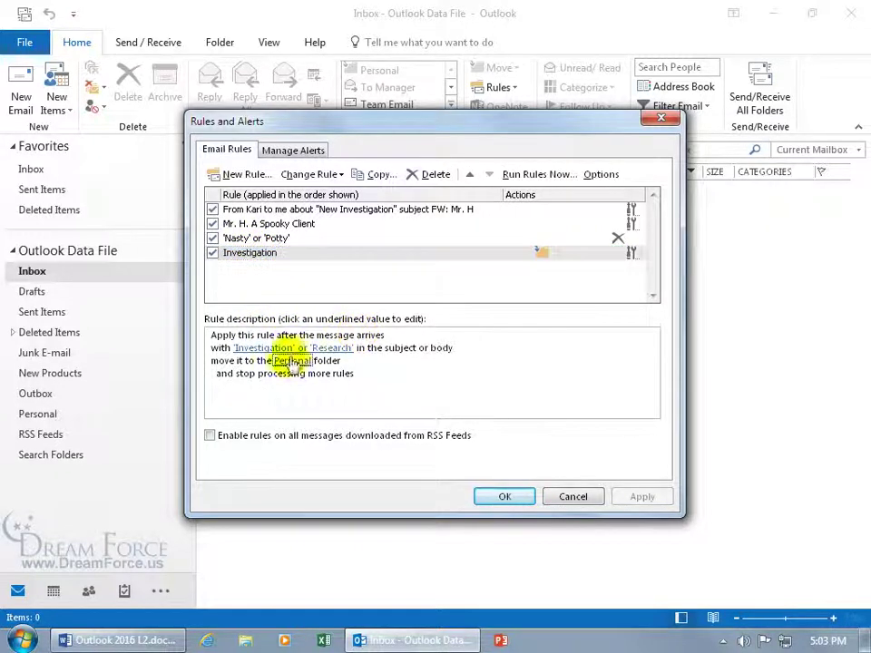
{"action": "left_click", "coordinate": [303, 349]}
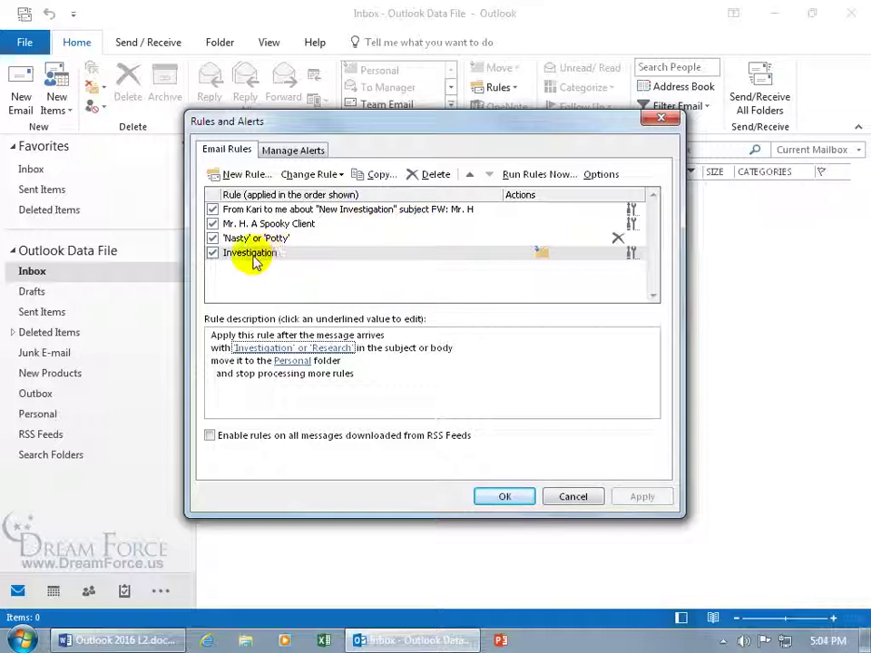
{"action": "left_click", "coordinate": [214, 254]}
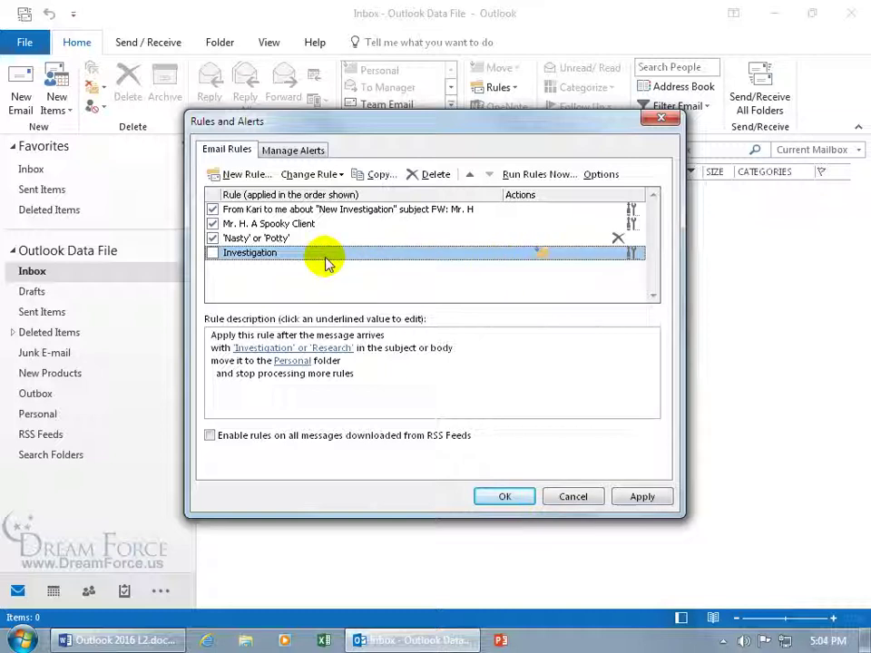
Delete the Investigation rule and the New Investigation forwarding rule, confirming each deletion
{"action": "left_click", "coordinate": [417, 174]}
{"action": "left_click", "coordinate": [410, 370]}
{"action": "left_click", "coordinate": [250, 211]}
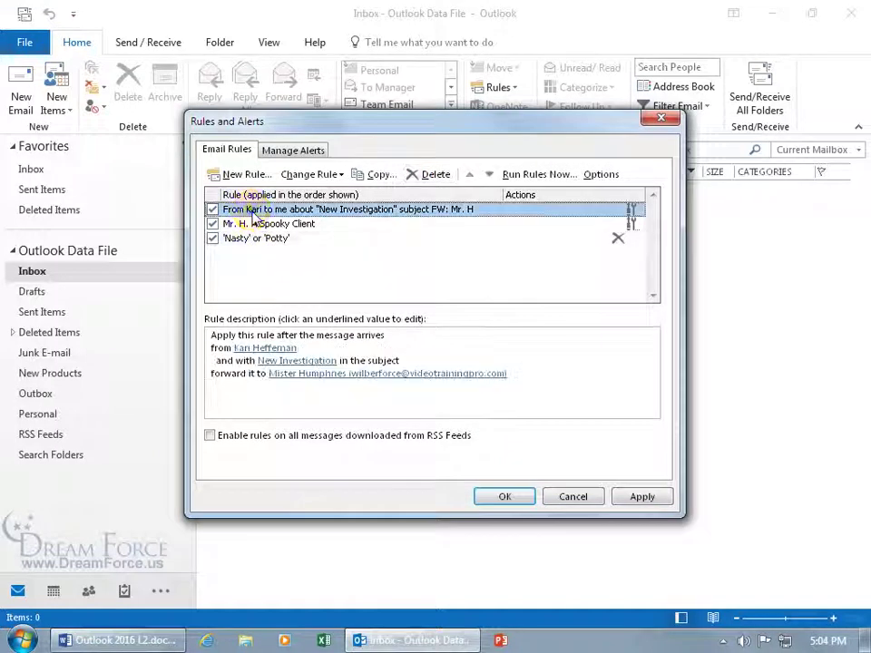
{"action": "left_click", "coordinate": [419, 177]}
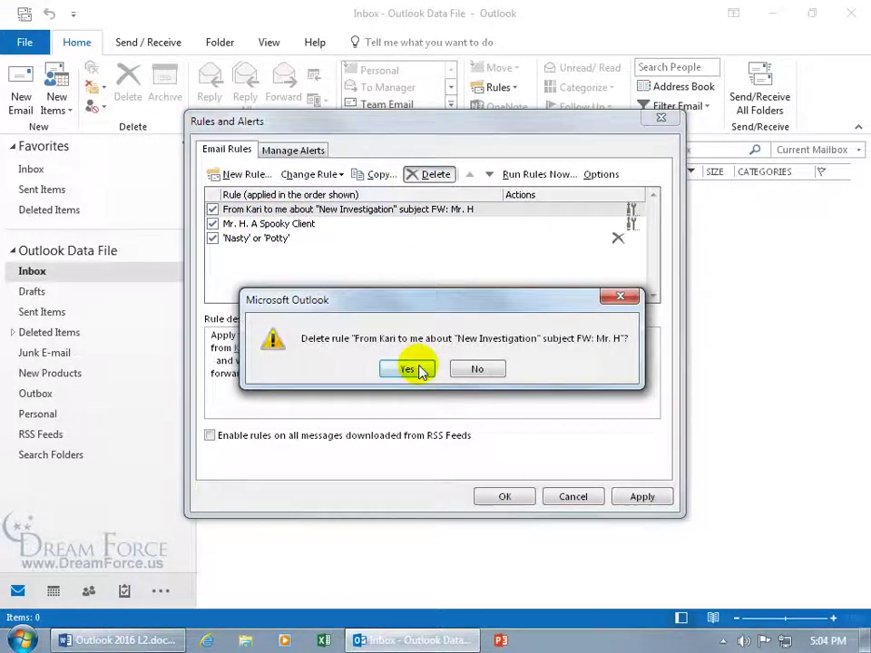
{"action": "left_click", "coordinate": [413, 369]}
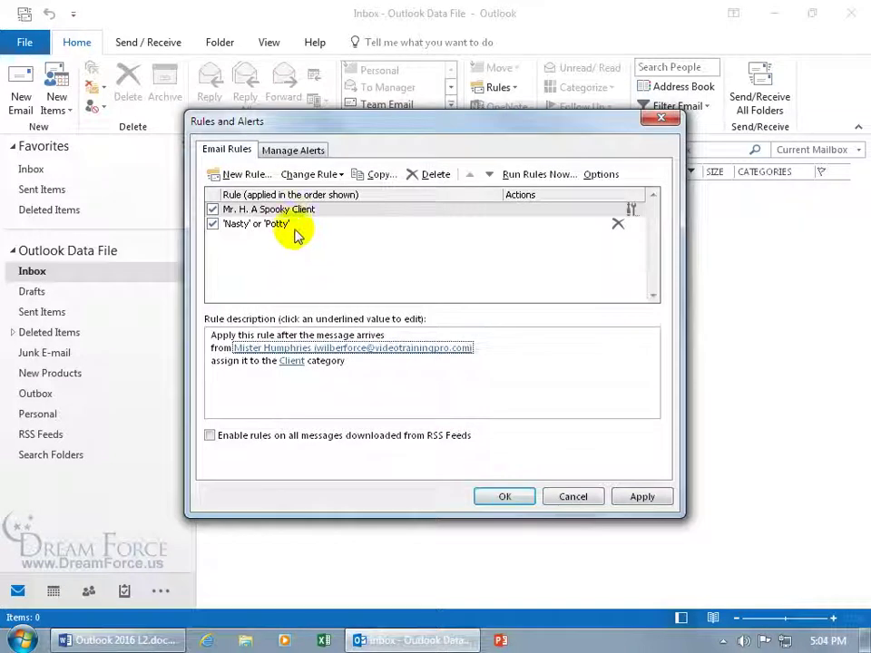
Delete the spooky client rule and the 'Nasty'/'Potty' rule, confirming each, leaving no rules
{"action": "left_click", "coordinate": [302, 212]}
{"action": "left_click", "coordinate": [418, 178]}
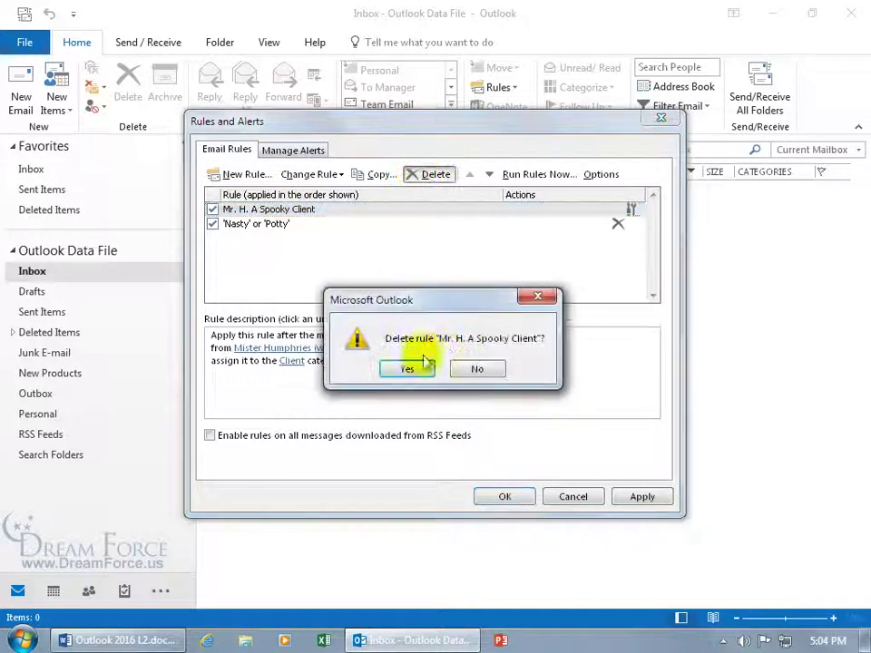
{"action": "left_click", "coordinate": [409, 368]}
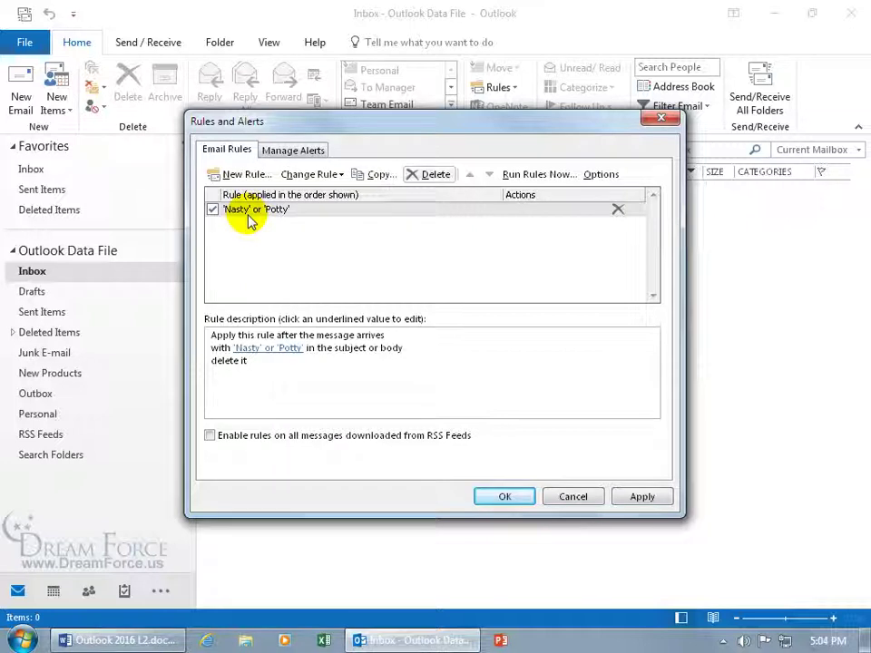
{"action": "left_click", "coordinate": [294, 214]}
{"action": "left_click", "coordinate": [423, 178]}
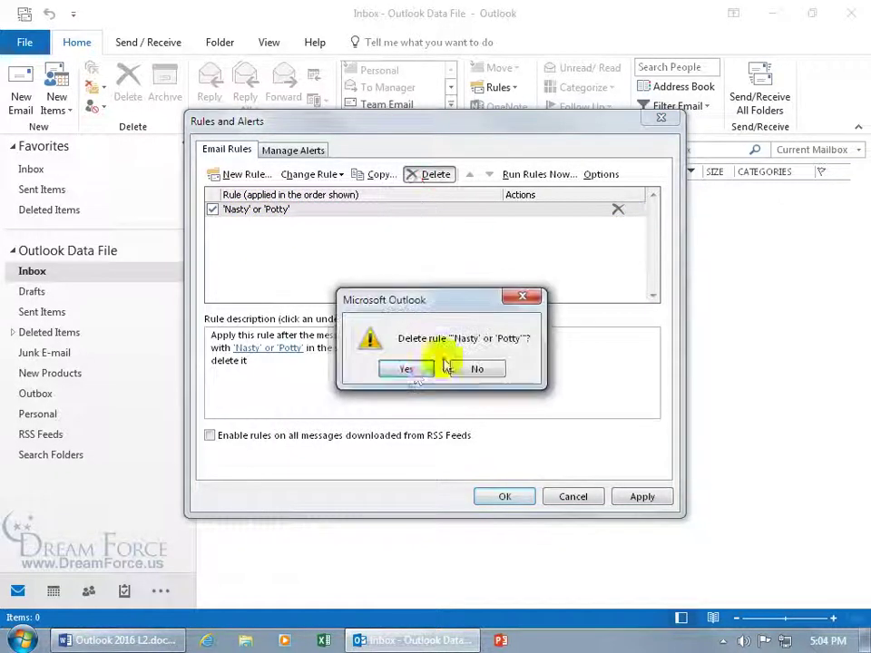
{"action": "left_click", "coordinate": [433, 366]}
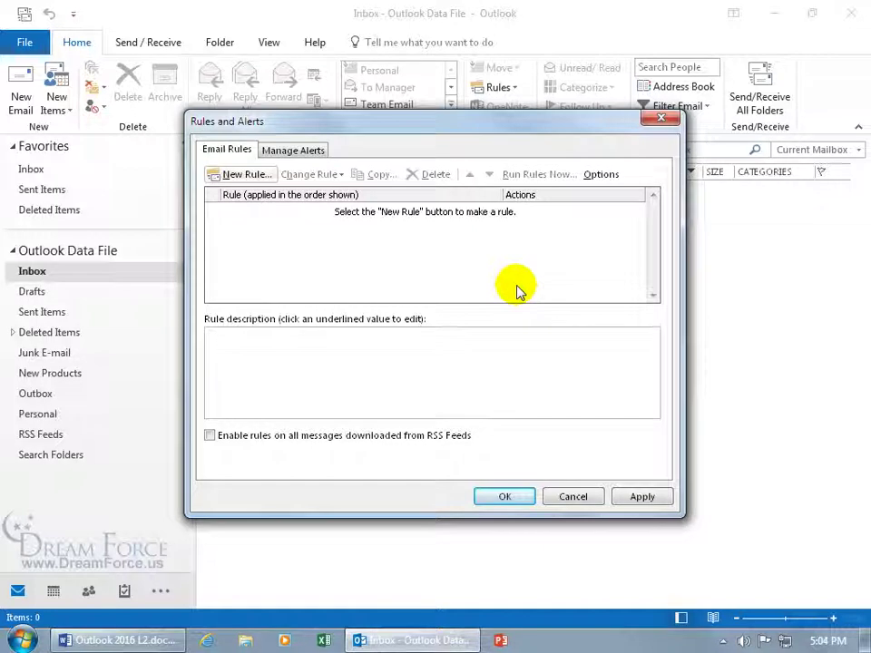